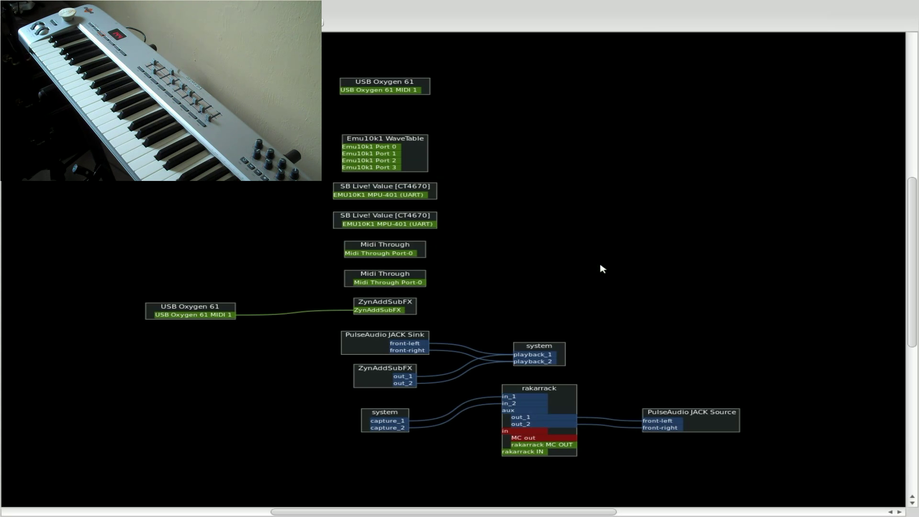
# - Route the USB Oxygen 61 keyboard's MIDI 1 output into ZynAddSubFX in Patchage
pyautogui.moveTo(104, 93); pyautogui.dragTo(657, 341)
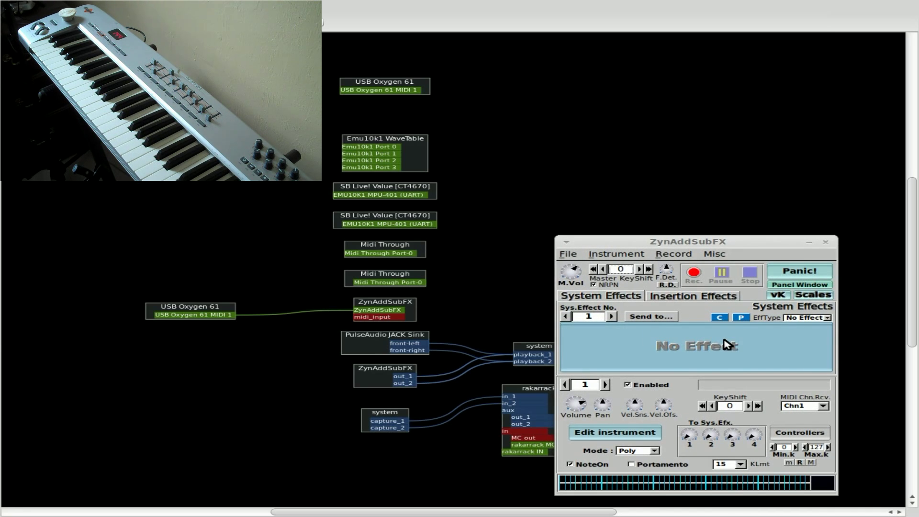
pyautogui.click(481, 299)
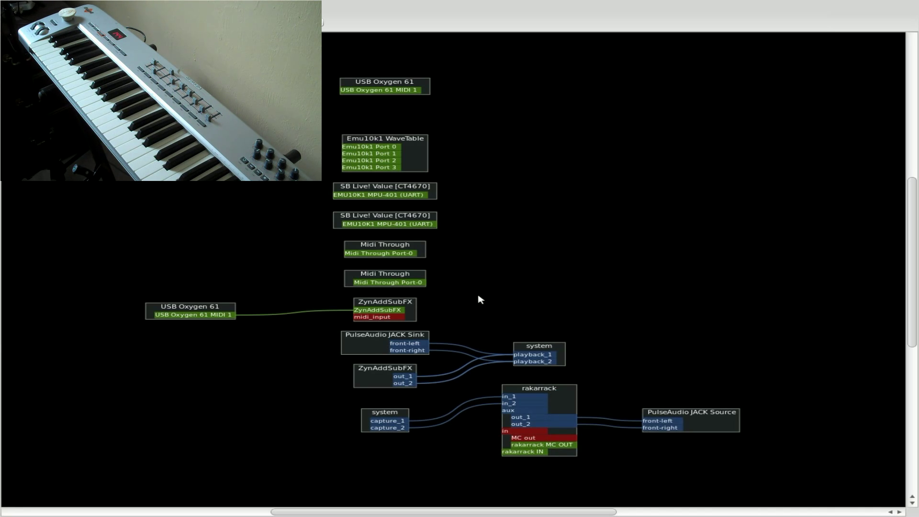
pyautogui.moveTo(389, 113); pyautogui.dragTo(172, 280)
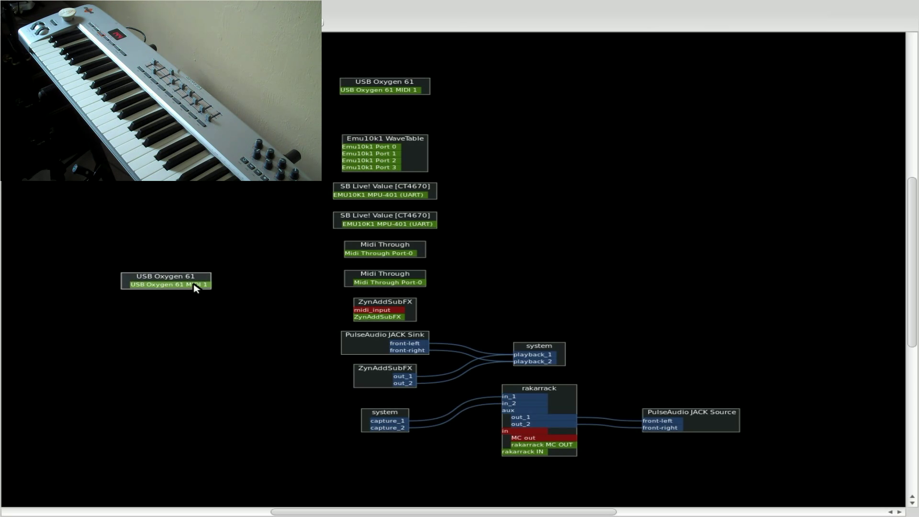
pyautogui.moveTo(195, 275); pyautogui.dragTo(392, 318)
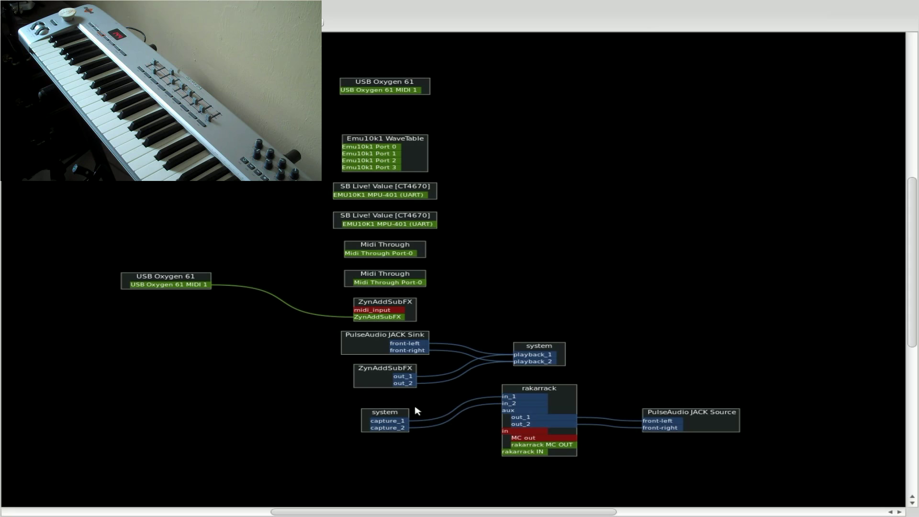
# - Connect ZynAddSubFX out_1 and out_2 to PulseAudio JACK Source front-left and front-right
pyautogui.moveTo(407, 378); pyautogui.dragTo(656, 420)
pyautogui.moveTo(415, 383); pyautogui.dragTo(650, 427)
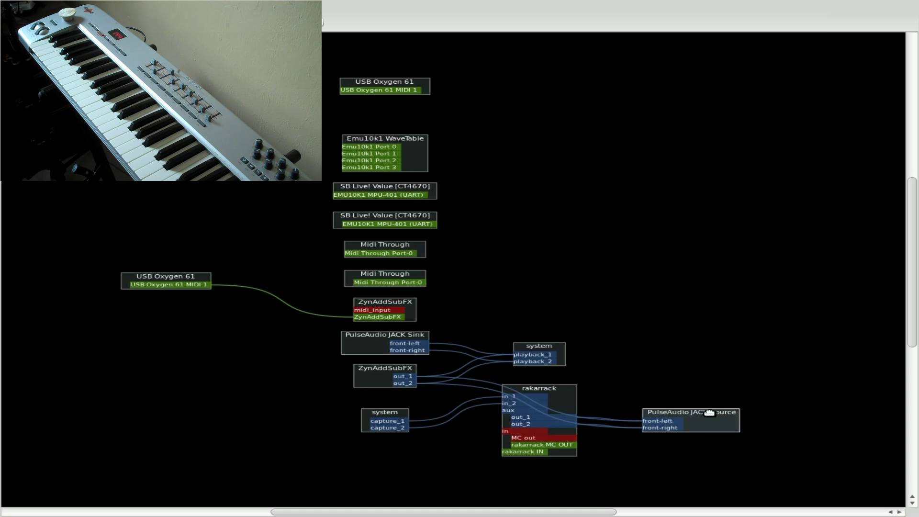
pyautogui.moveTo(709, 413); pyautogui.dragTo(736, 362)
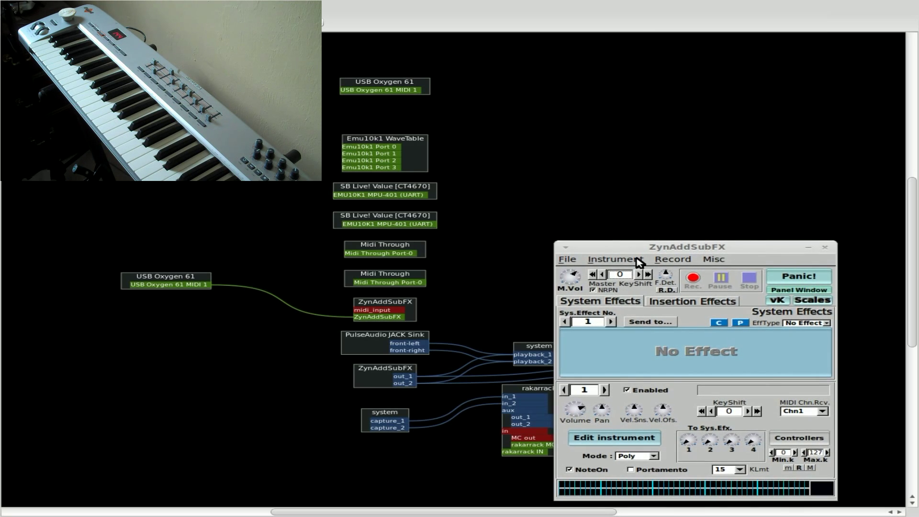
# - Load 29. Full Strings from the William_Godfrey_Collection bank into part 1
pyautogui.click(617, 258)
pyautogui.click(631, 306)
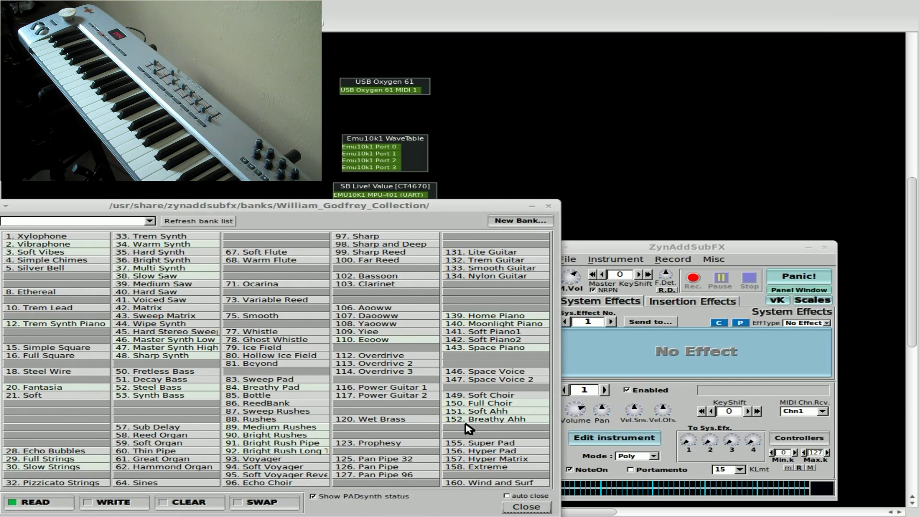
pyautogui.click(70, 461)
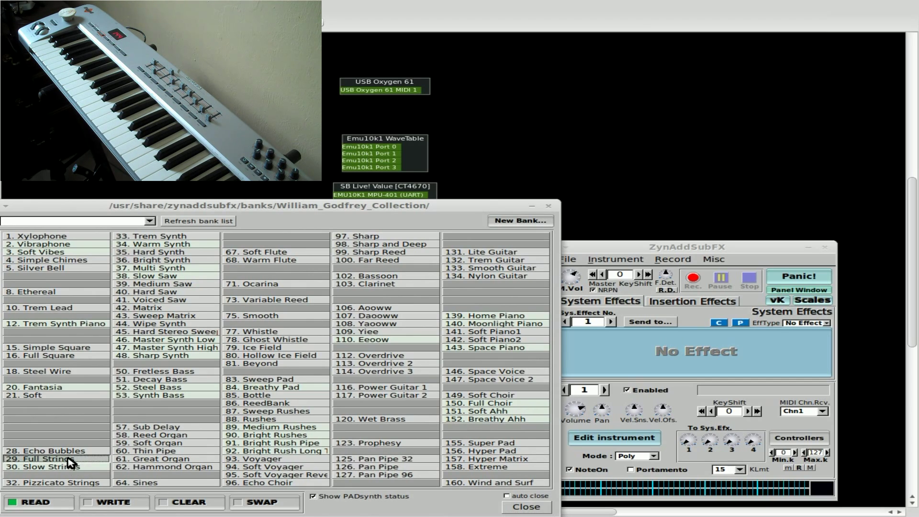
# - Set the Full Strings part's Max.k to 53 from the last pressed key
pyautogui.click(713, 250)
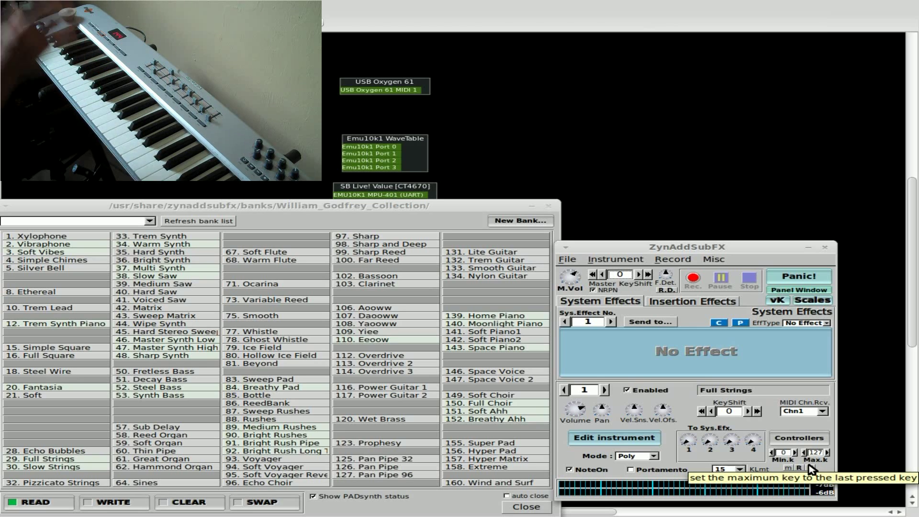
pyautogui.click(810, 468)
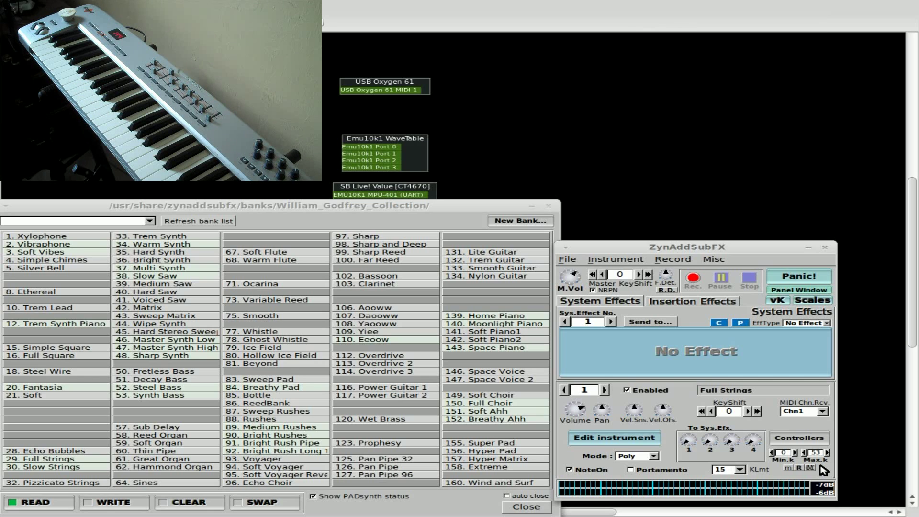
# - Enable part 2 receiving on MIDI Chn1 and load 116. Power Guitar 1 into it
pyautogui.click(606, 390)
pyautogui.click(627, 390)
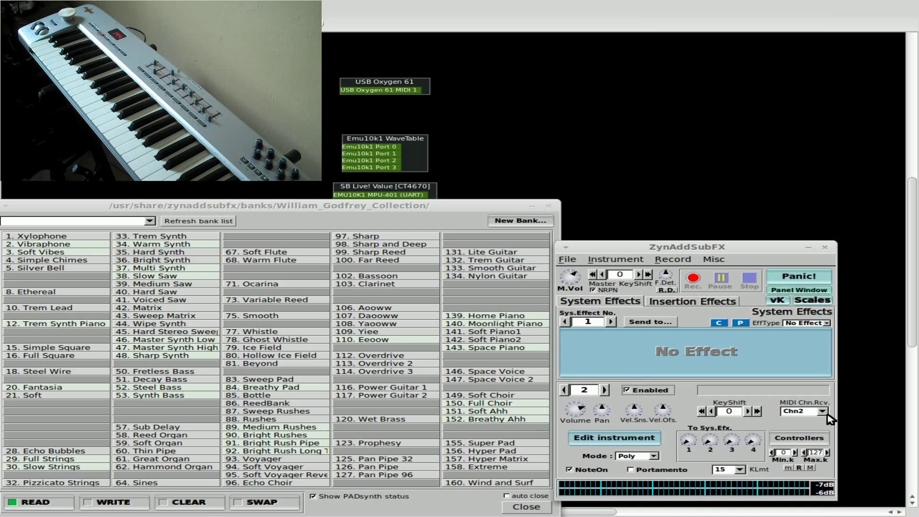
pyautogui.click(824, 411)
pyautogui.click(808, 403)
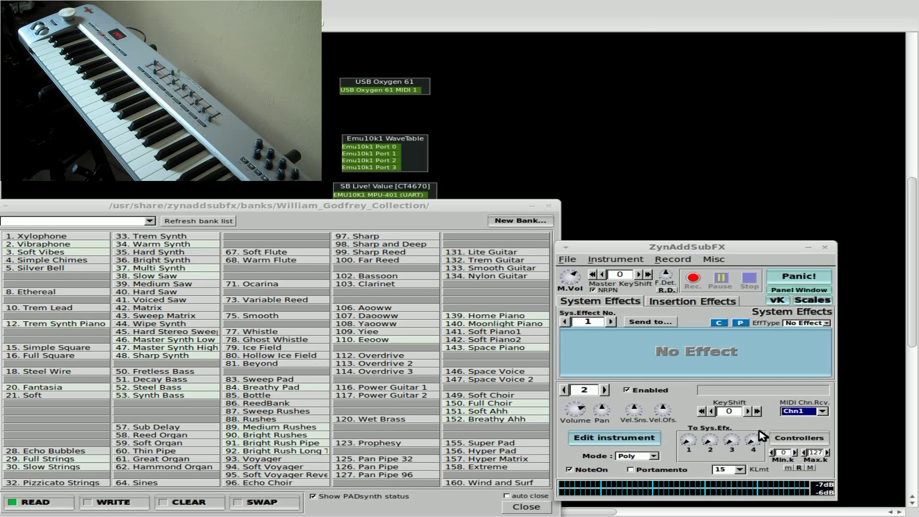
pyautogui.click(384, 389)
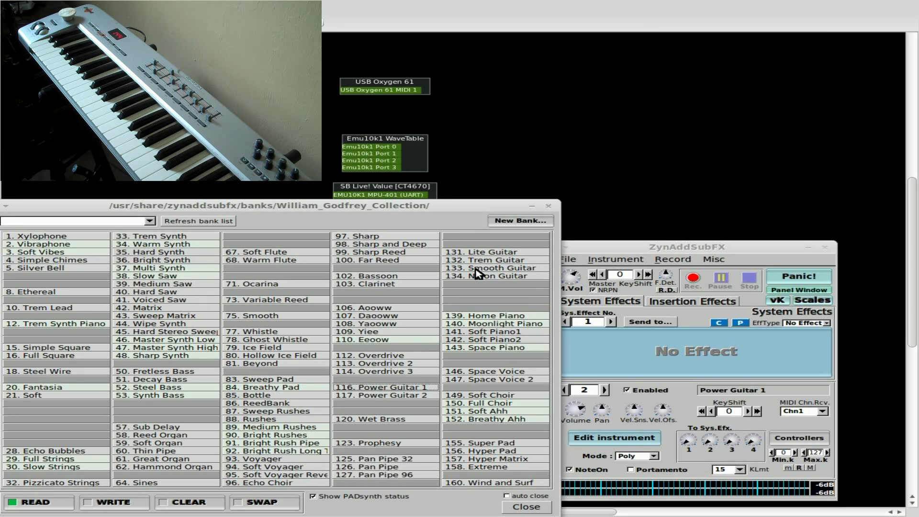
# - Limit Power Guitar 1 in part 2 to keys 54 through 65
pyautogui.click(675, 253)
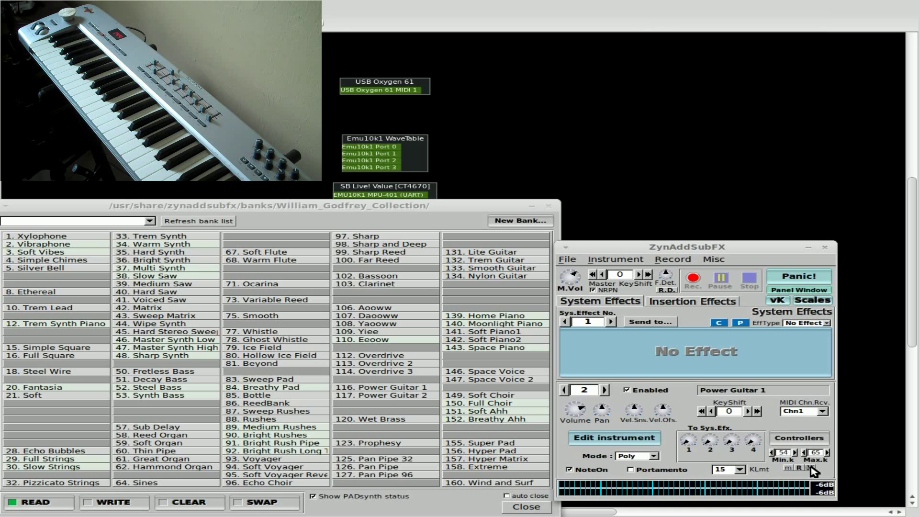
# - Enable part 3 receiving on MIDI Chn1 and load 12. Trem Synth Piano into it
pyautogui.click(605, 390)
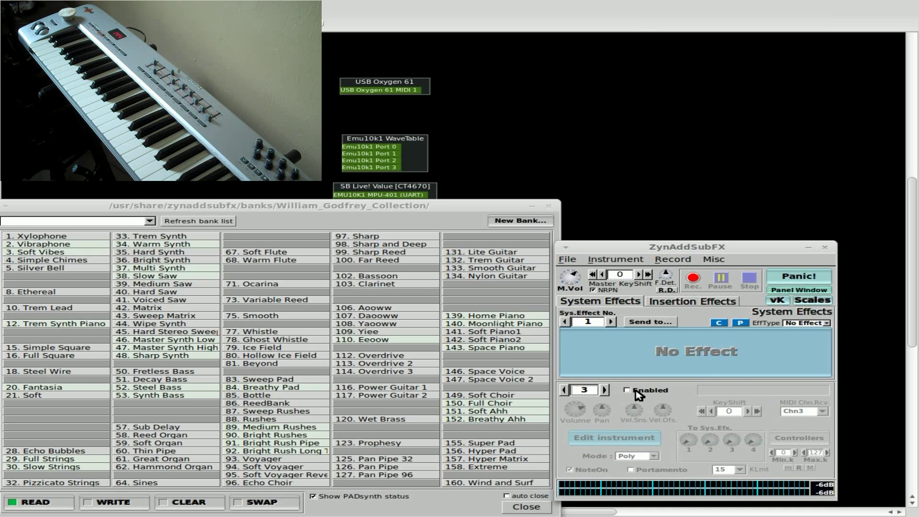
pyautogui.click(640, 392)
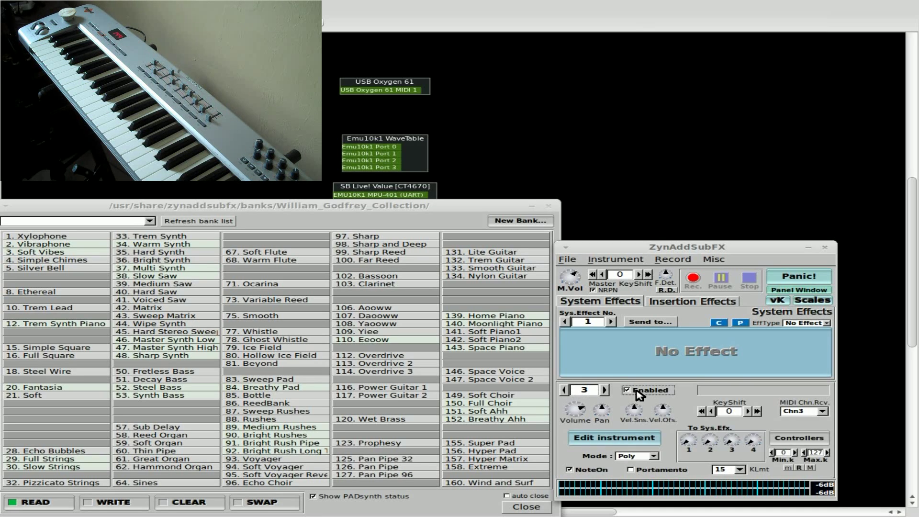
pyautogui.click(827, 413)
pyautogui.click(809, 386)
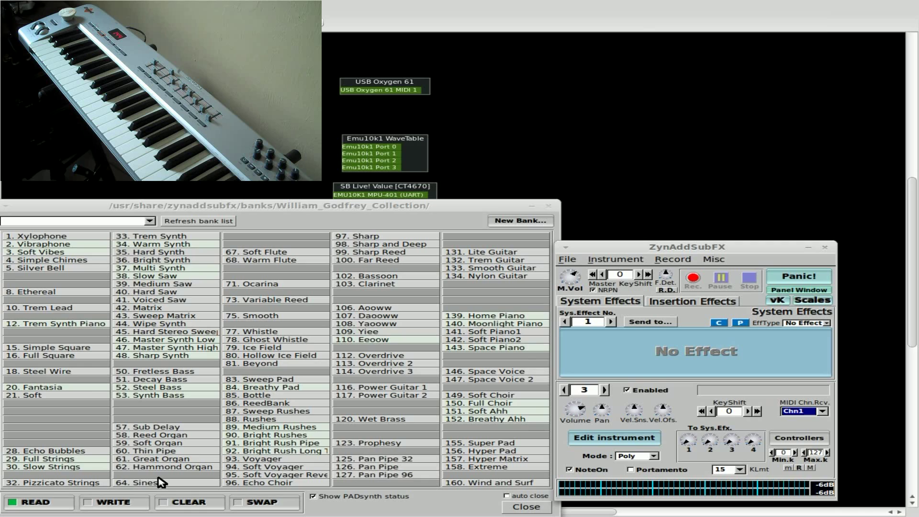
pyautogui.click(69, 329)
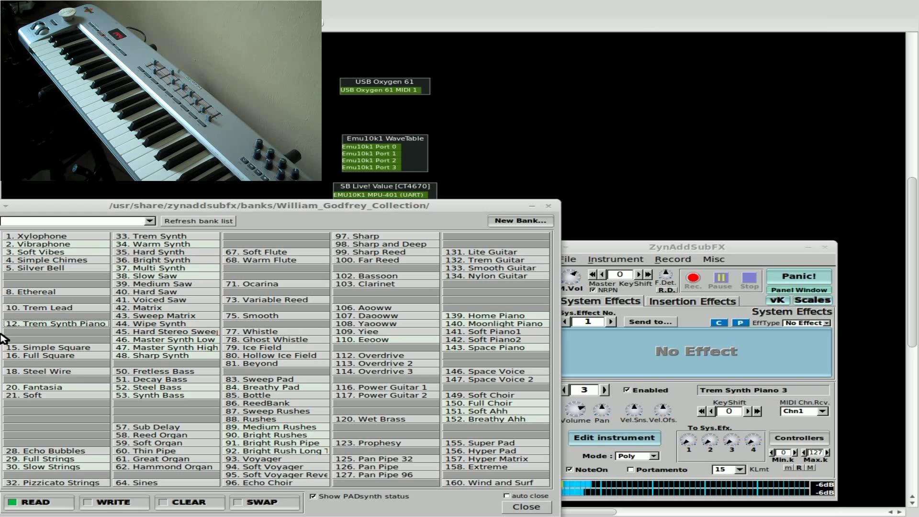
# - Set part 3's Min.k to 66, keeping Max.k at 127
pyautogui.click(788, 468)
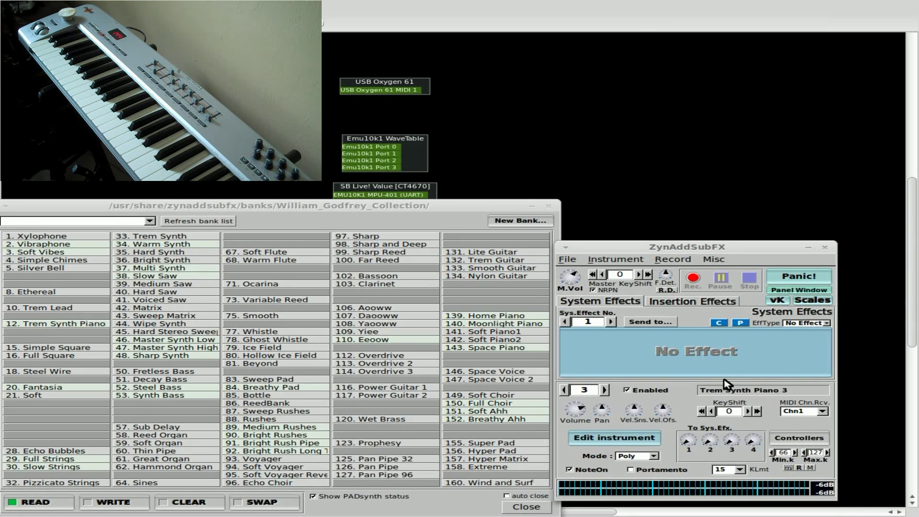
# - Open the vK virtual keyboard and position it over the main synth window
pyautogui.click(777, 302)
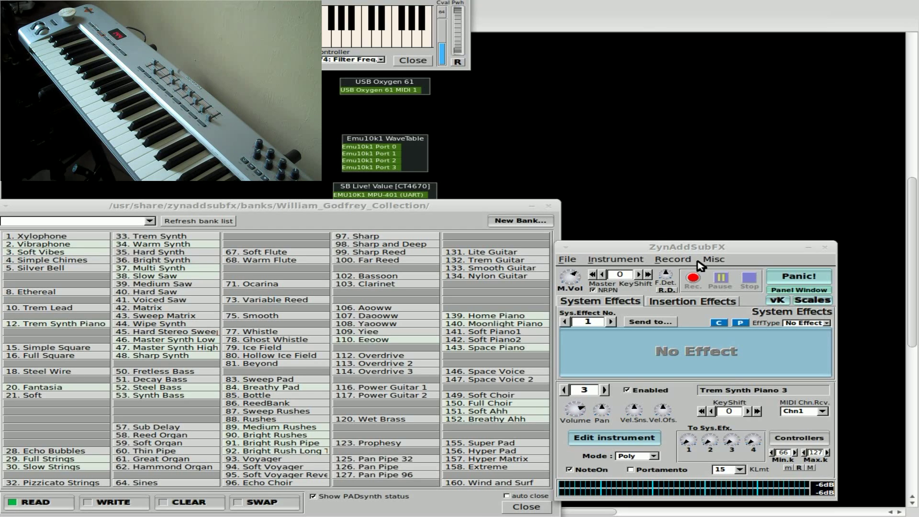
pyautogui.moveTo(44, 64)
pyautogui.keyDown('alt'); pyautogui.mouseDown()
pyautogui.moveTo(364, 421)
pyautogui.moveTo(381, 405)
pyautogui.moveTo(381, 427)
pyautogui.moveTo(400, 404)
pyautogui.moveTo(724, 413)
pyautogui.moveTo(505, 406)
pyautogui.moveTo(551, 408)
pyautogui.mouseUp(); pyautogui.keyUp('alt')
pyautogui.moveTo(626, 368); pyautogui.dragTo(675, 325)
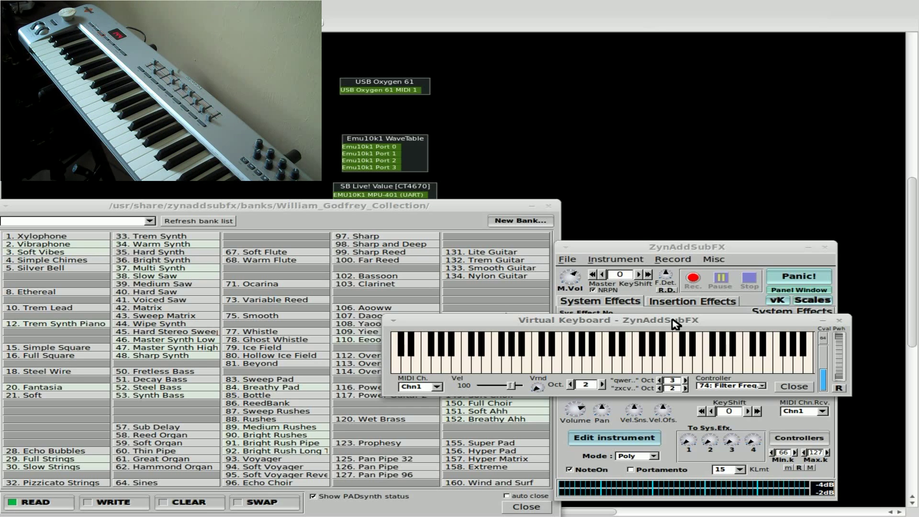
# - Lower part 3's Trem Synth Piano key shift to -36, then select part 2
pyautogui.click(746, 252)
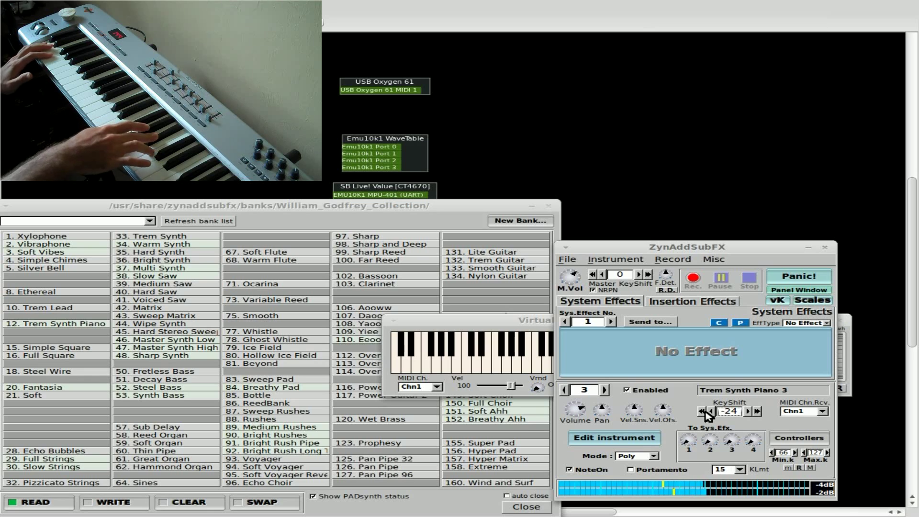
pyautogui.click(705, 410)
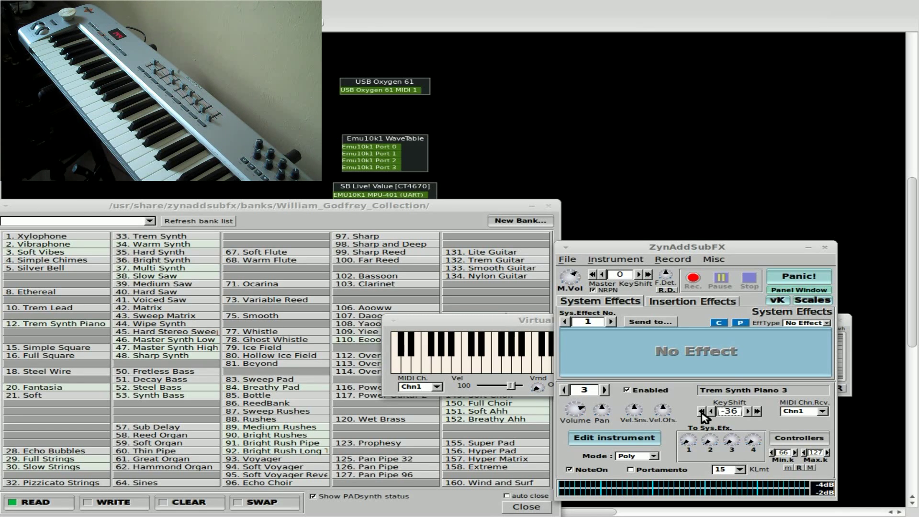
pyautogui.click(564, 389)
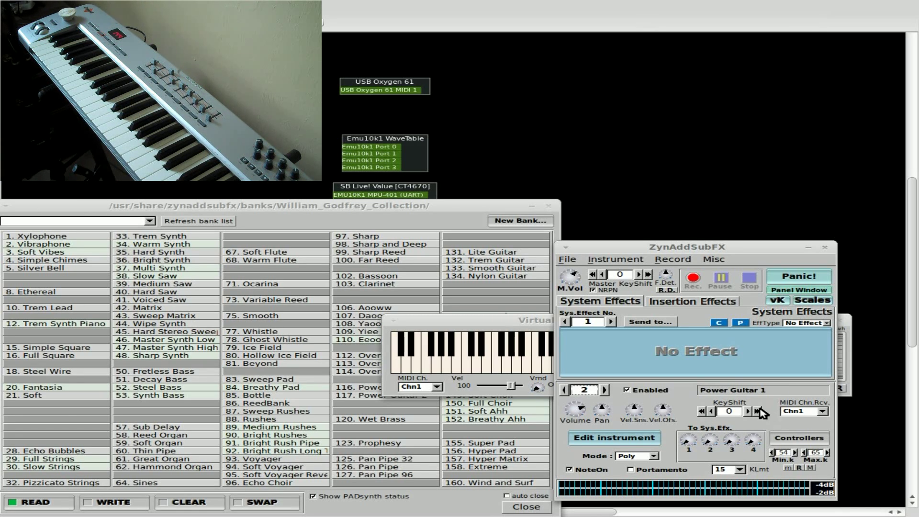
# - Raise part 2's Power Guitar 1 key shift to 24
pyautogui.click(757, 410)
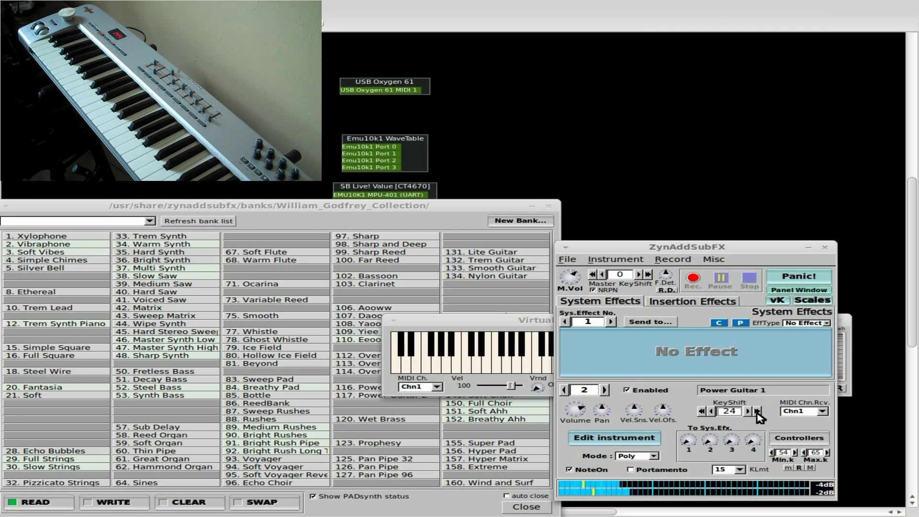
pyautogui.click(575, 261)
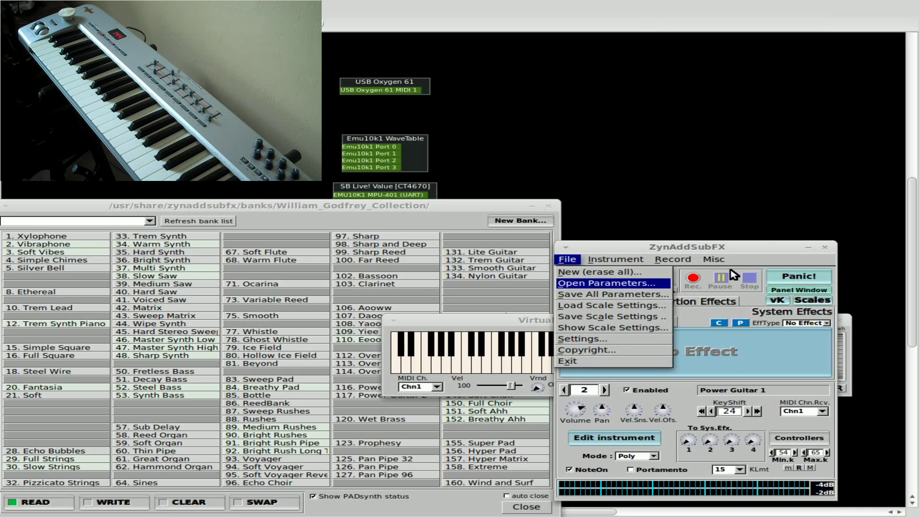
# - Dismiss the File menu, switch to part 4, tick Enabled and set MIDI Chn.Rcv. to Chn2
pyautogui.click(762, 246)
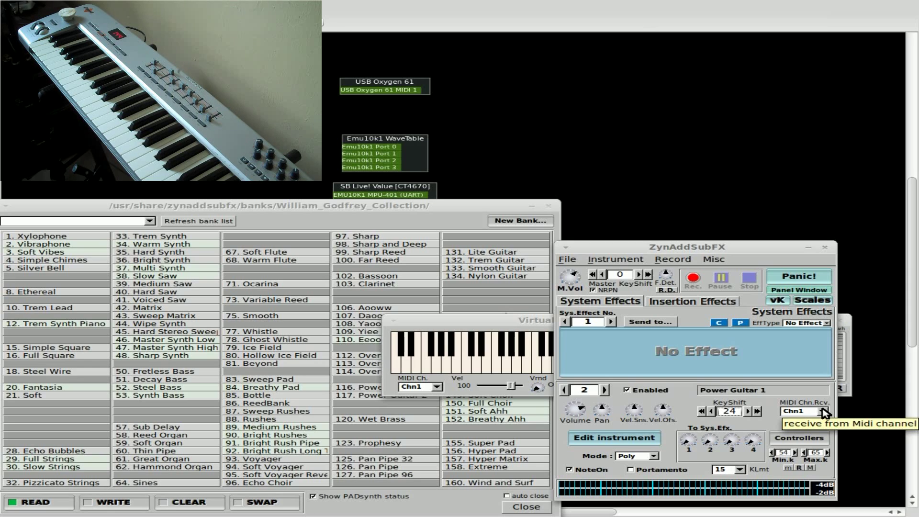
pyautogui.click(605, 390)
pyautogui.click(605, 390)
pyautogui.click(627, 390)
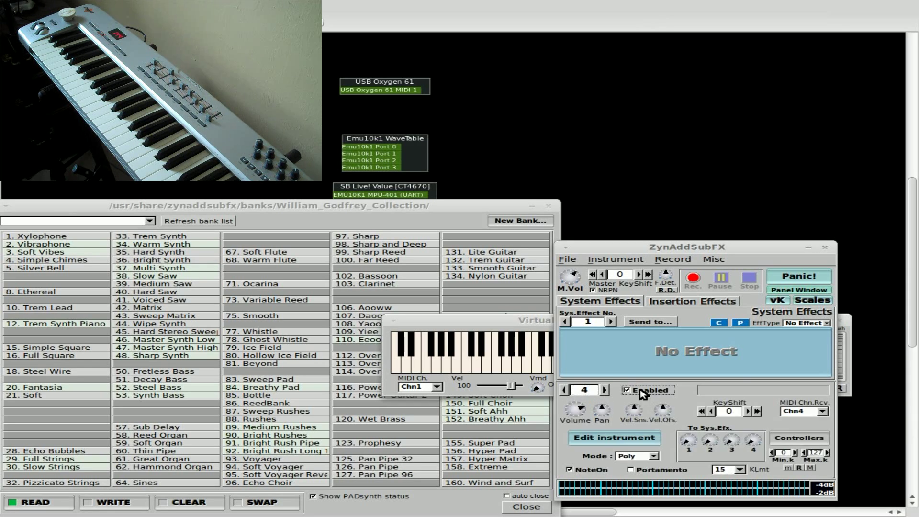
pyautogui.click(829, 412)
pyautogui.click(804, 395)
# - Load 59. Soft Organ into part 4, then replace it with 61. Great Organ
pyautogui.click(159, 445)
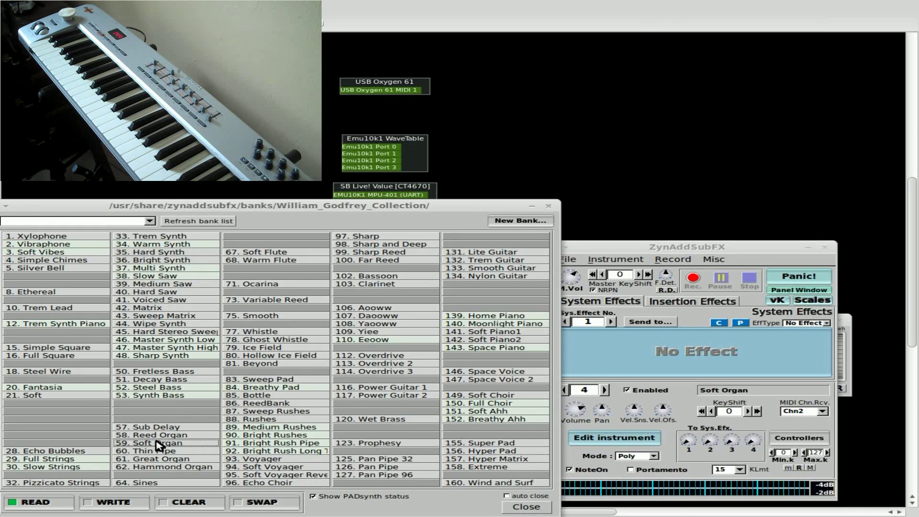
pyautogui.click(168, 459)
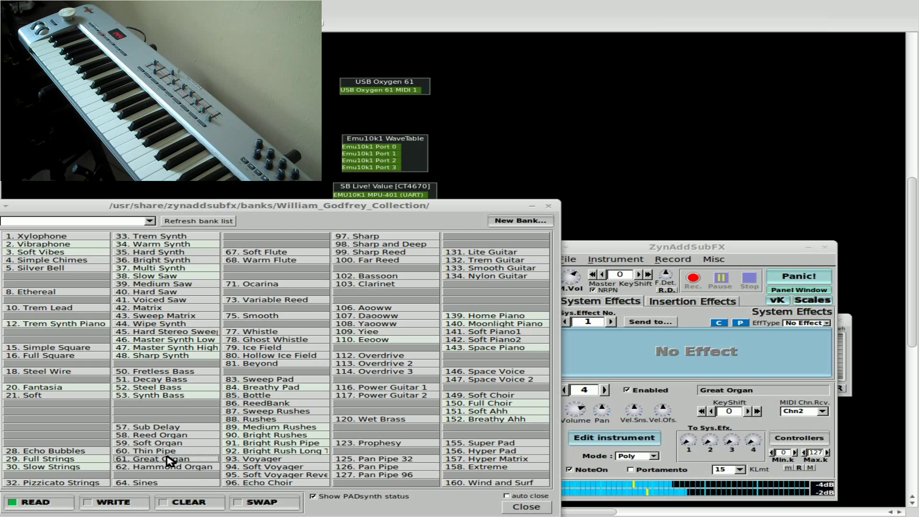
# - Enable part 5 on MIDI Chn2 with 96. Echo Choir loaded, then return to part 4
pyautogui.click(605, 389)
pyautogui.click(657, 391)
pyautogui.click(815, 412)
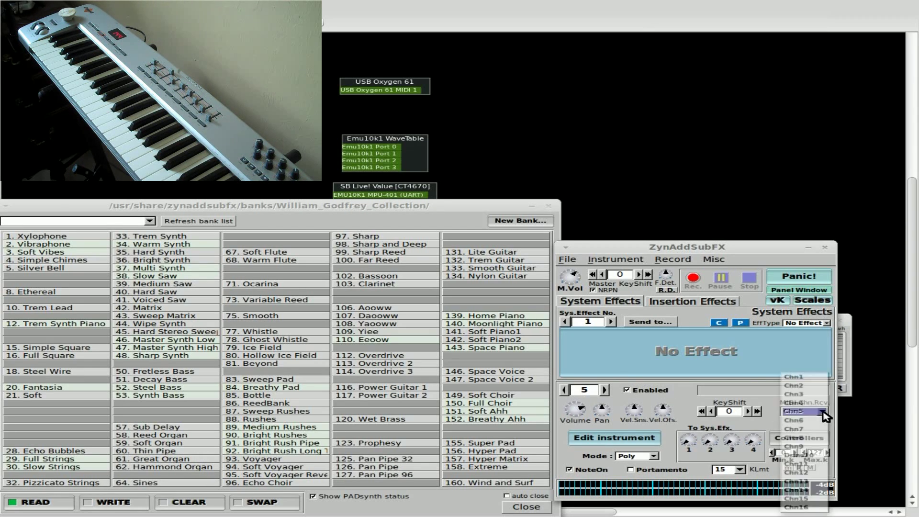
pyautogui.click(817, 392)
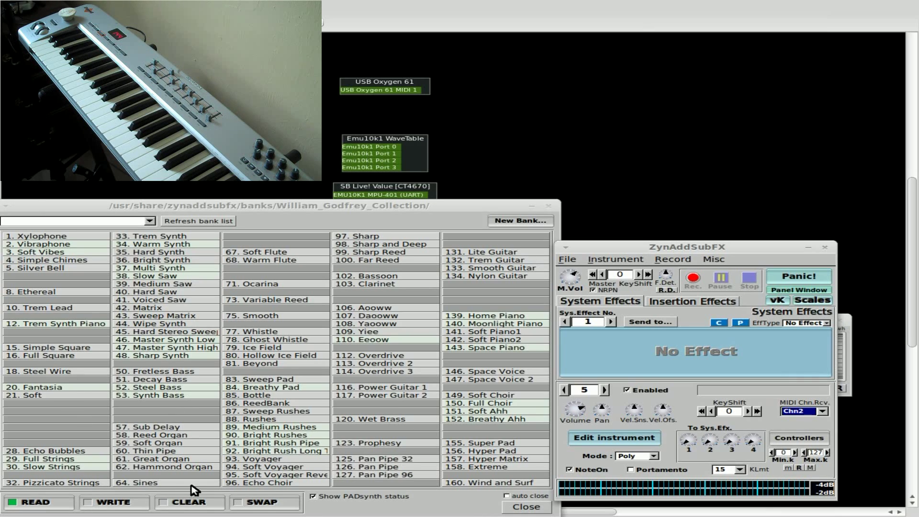
pyautogui.click(275, 483)
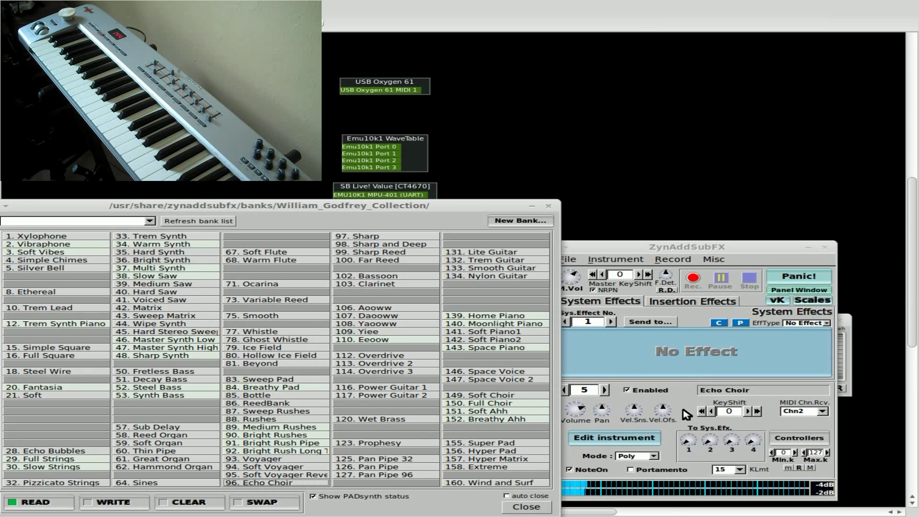
pyautogui.click(566, 391)
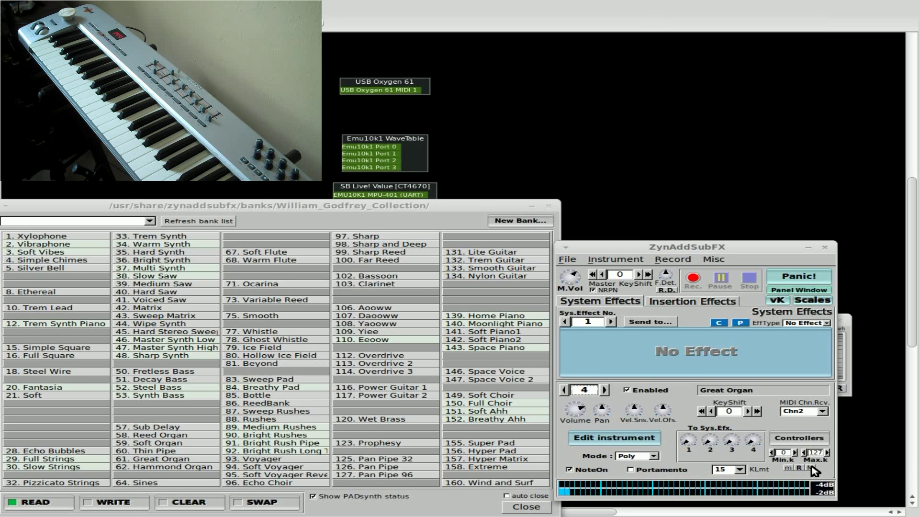
# - Lower part 4's Max.k from 127 to 60
pyautogui.click(810, 468)
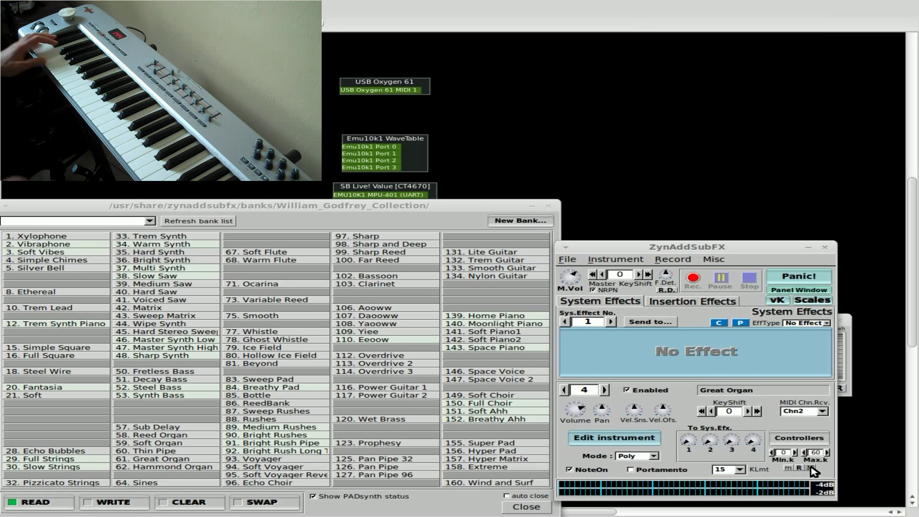